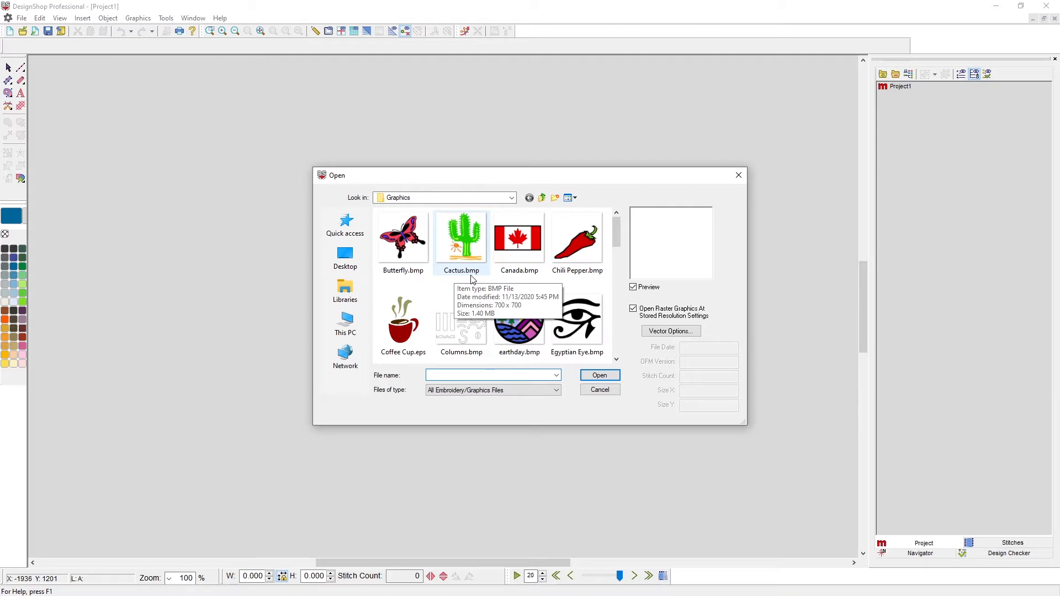
- Open the earthday.bmp graphic from the Graphics folder
click(525, 319)
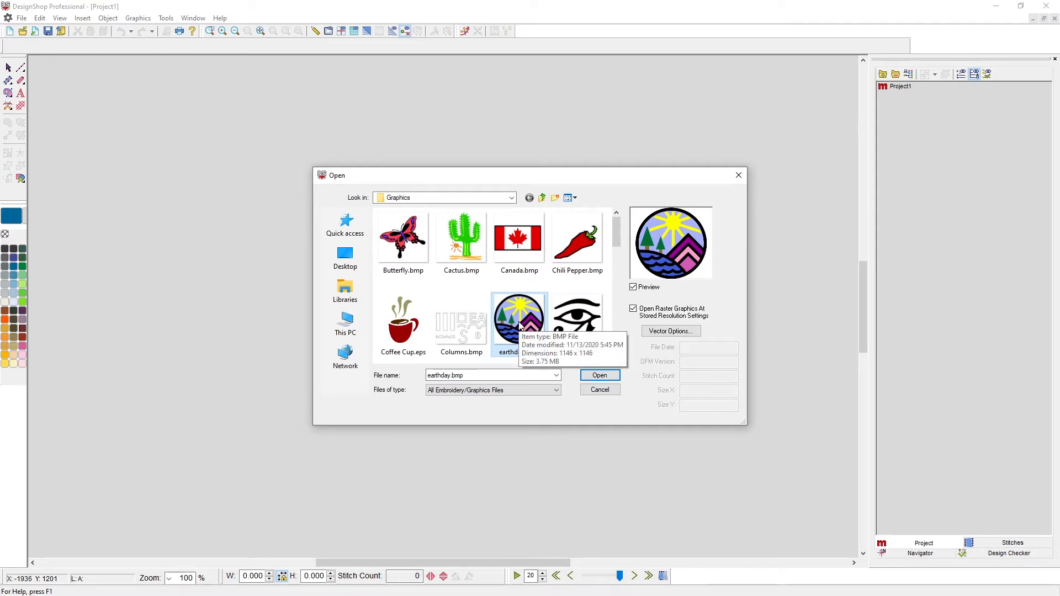
click(598, 375)
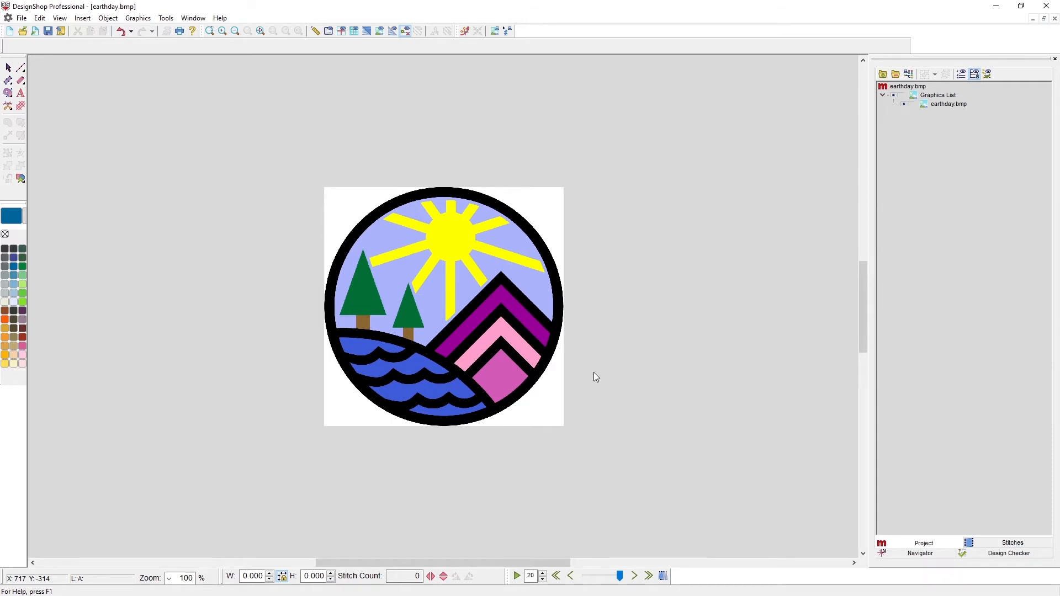
- Examine the file types that can be opened and look up earthday.bmp by name, leaving without opening another file
click(22, 34)
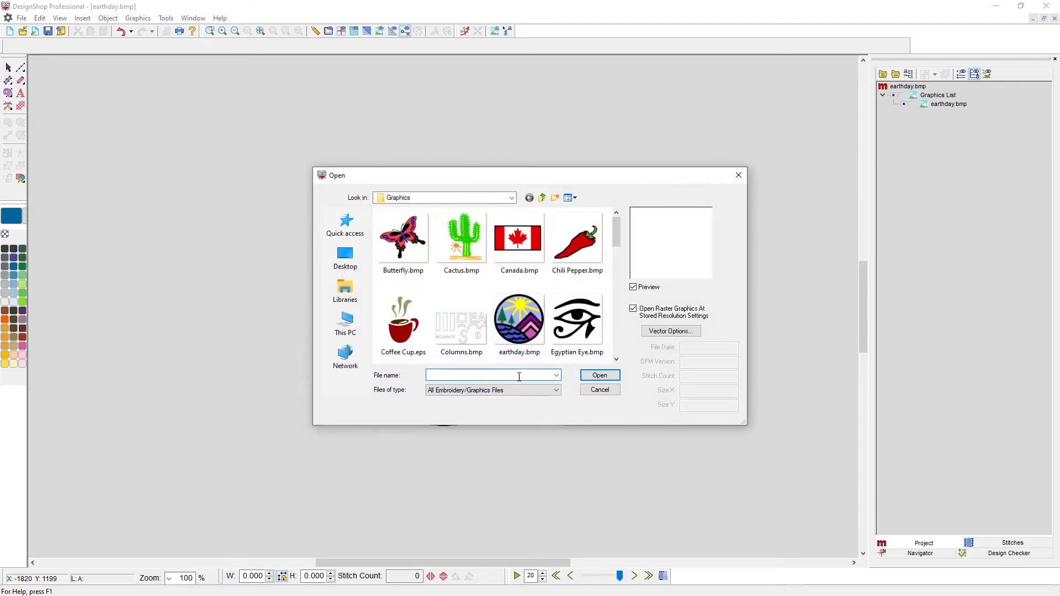
click(519, 390)
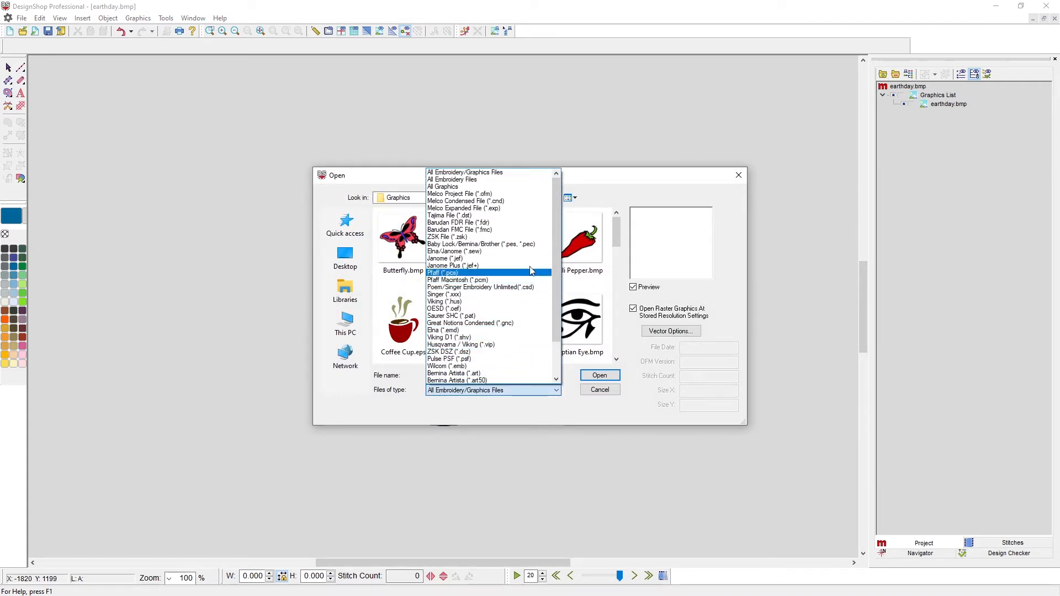
scroll(527, 287, down, 2)
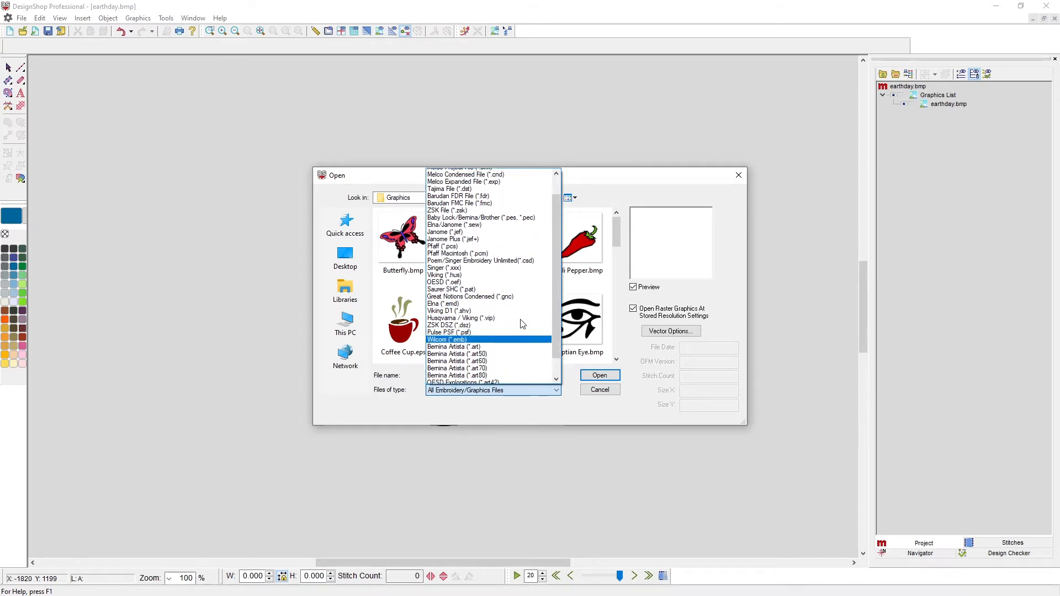
scroll(522, 323, up, 2)
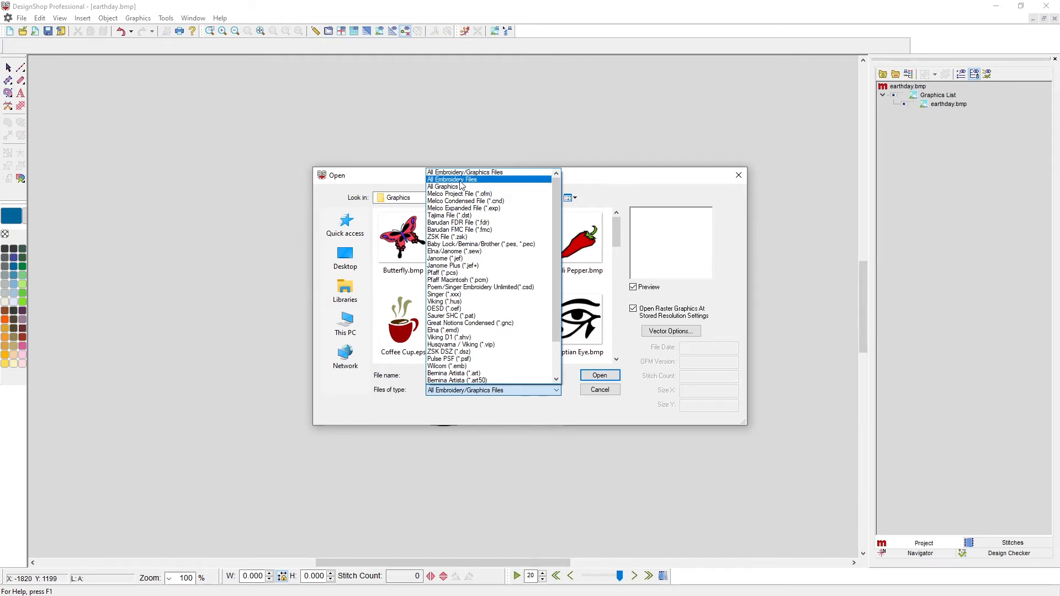
click(479, 173)
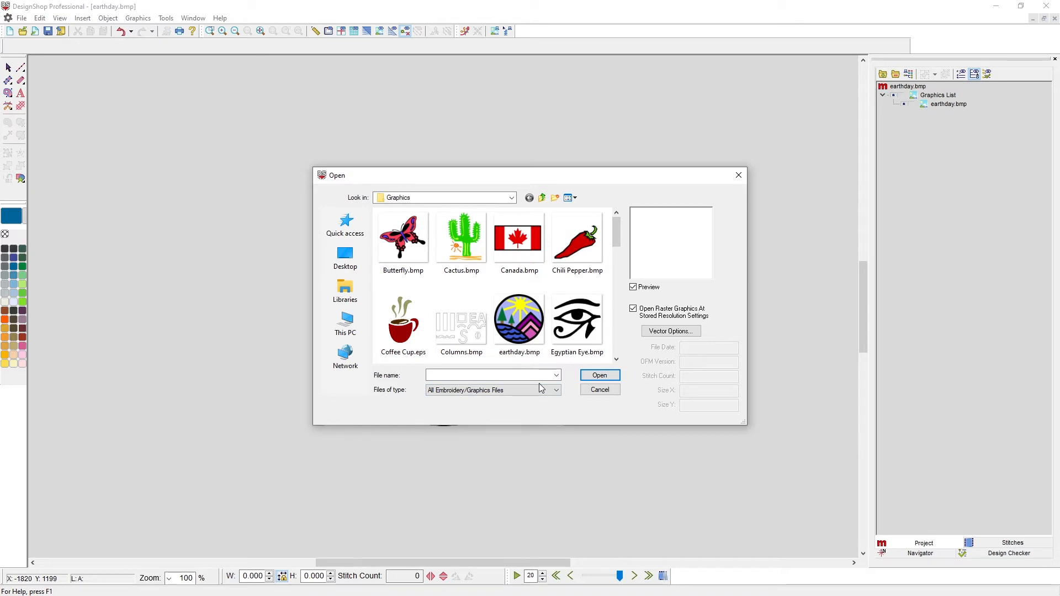
click(479, 376)
text(ear)
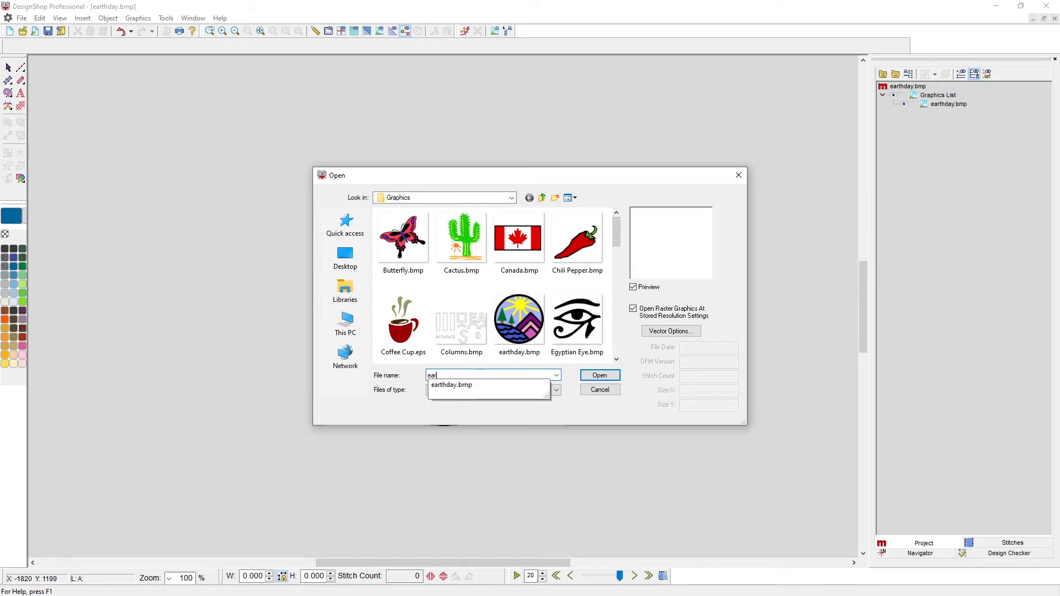
click(483, 387)
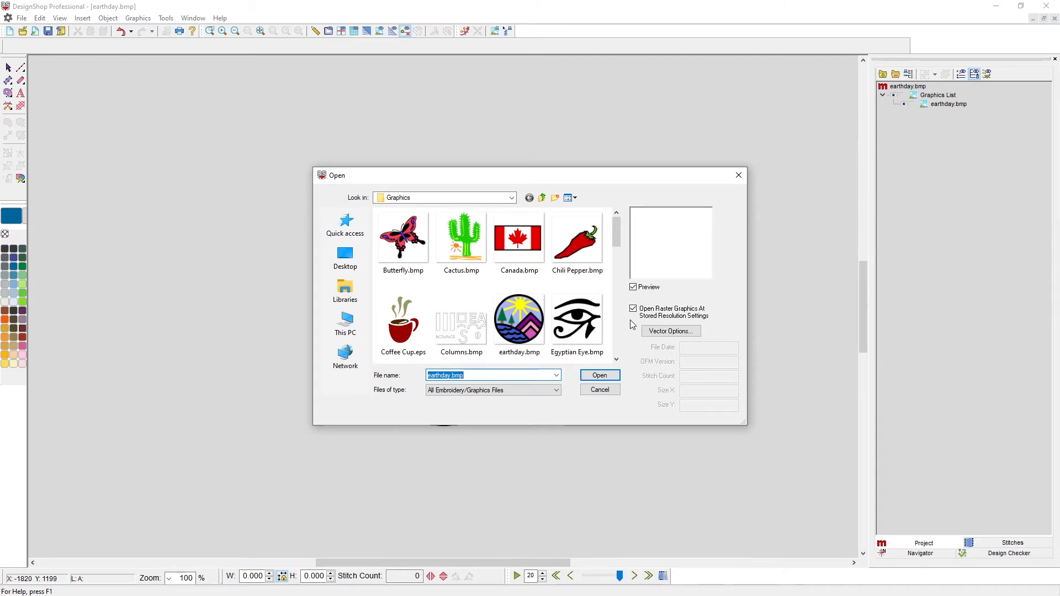
click(597, 391)
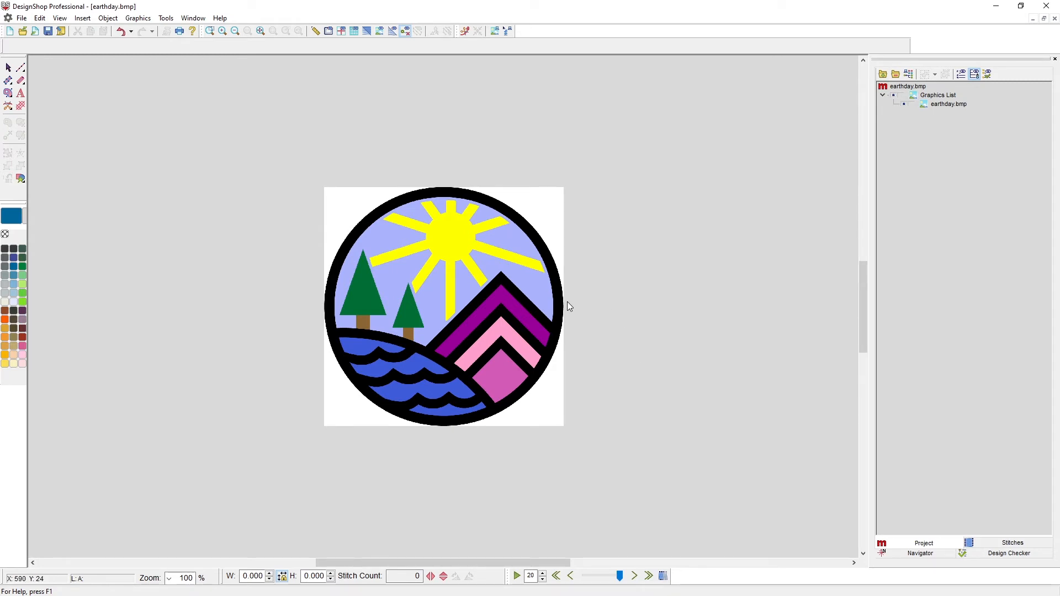
- Set the earthday.bmp graphic's height to 3.5 in with its proportions kept, and deselect it
click(947, 104)
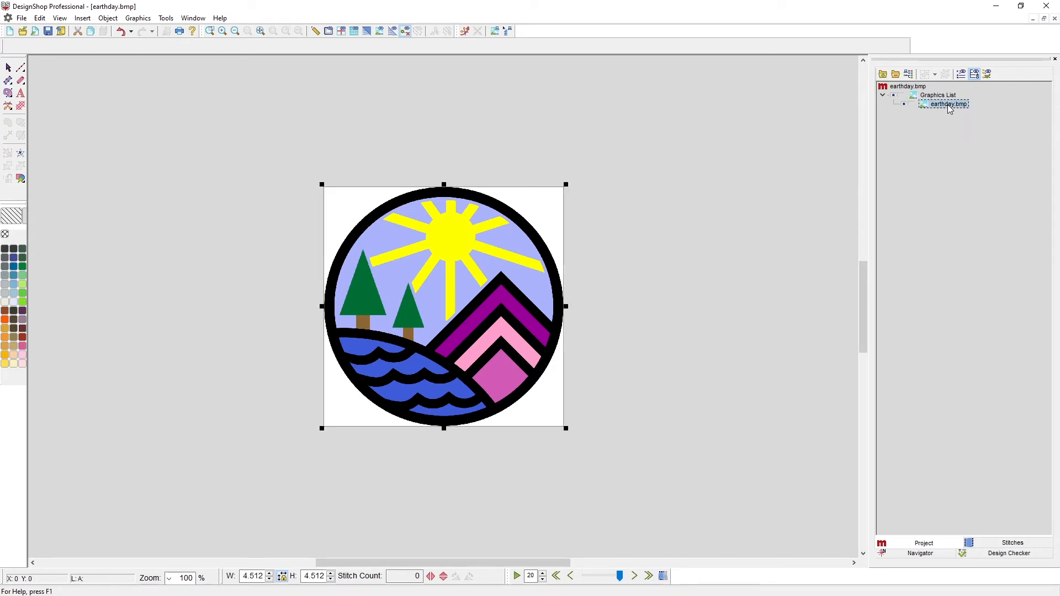
double_click(312, 575)
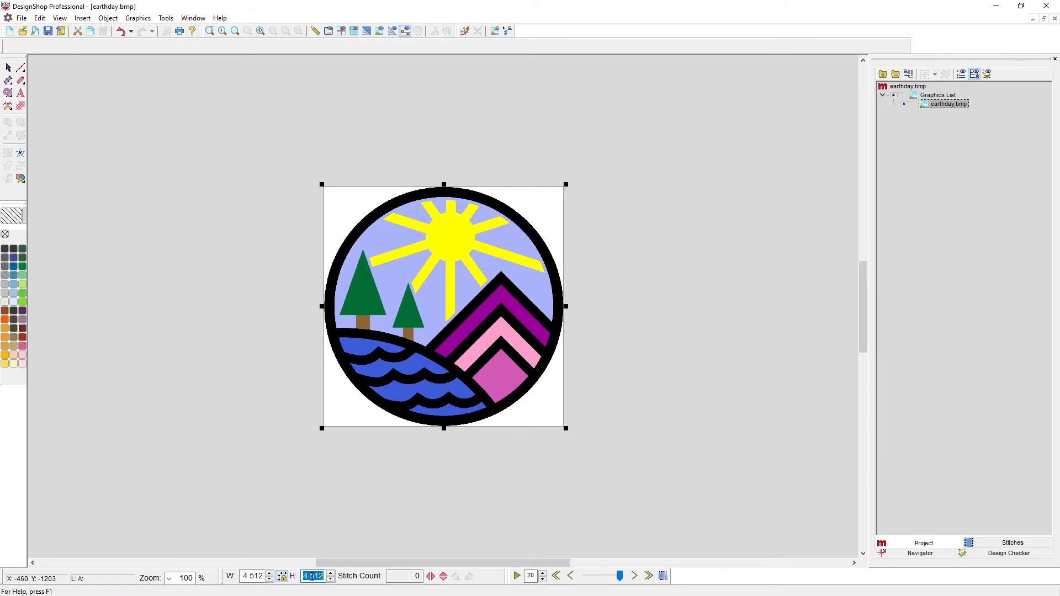
text(3.5)
key(Return)
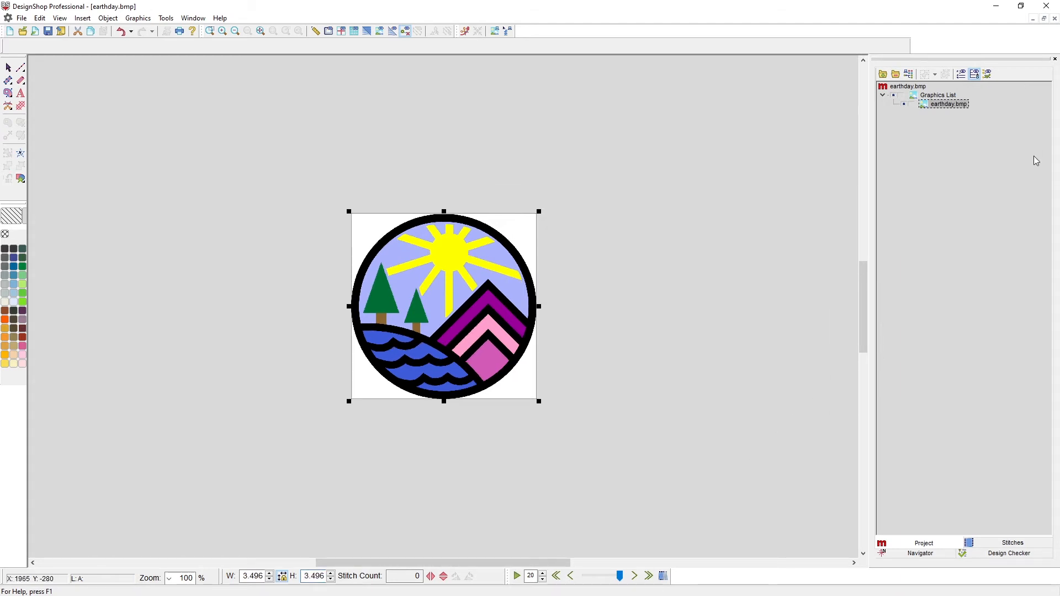
click(950, 105)
click(747, 151)
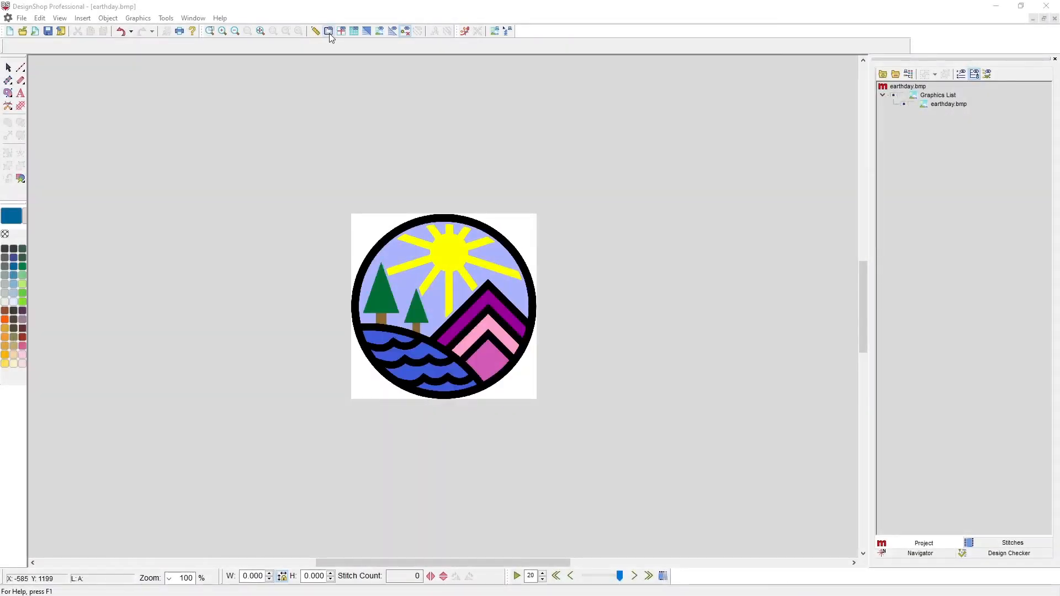
- Choose the Round (4.68 in.) hoop in the Hoop Manager, apply it and display the hoop outline around the graphic
click(328, 31)
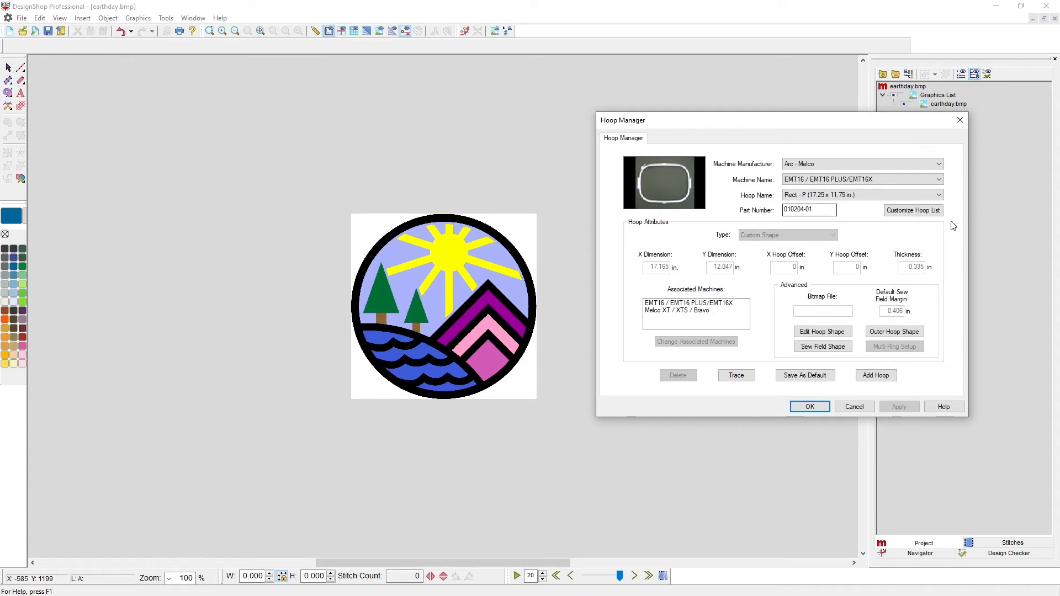
click(890, 194)
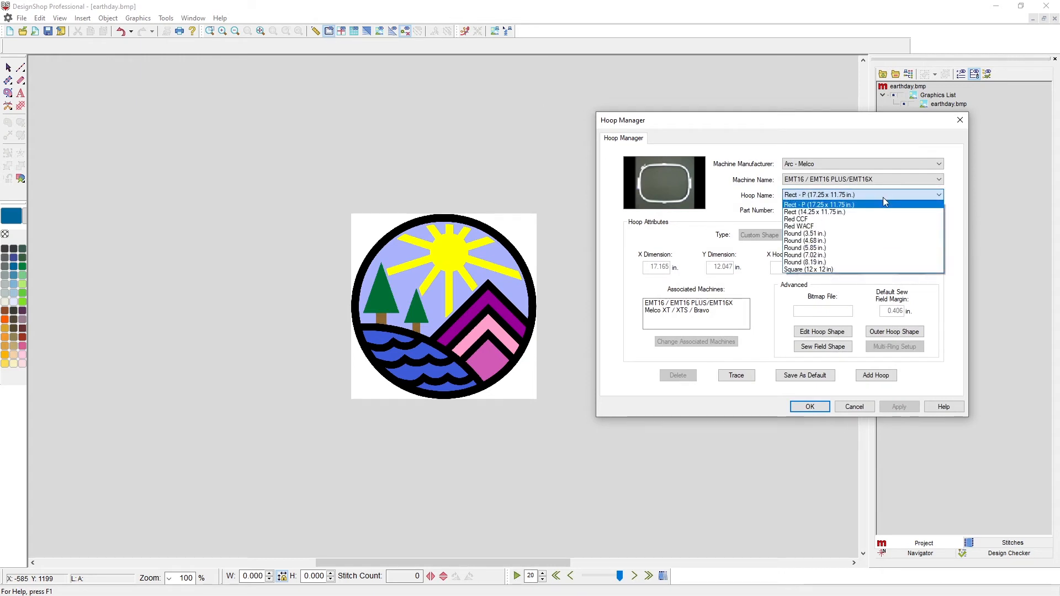
click(827, 241)
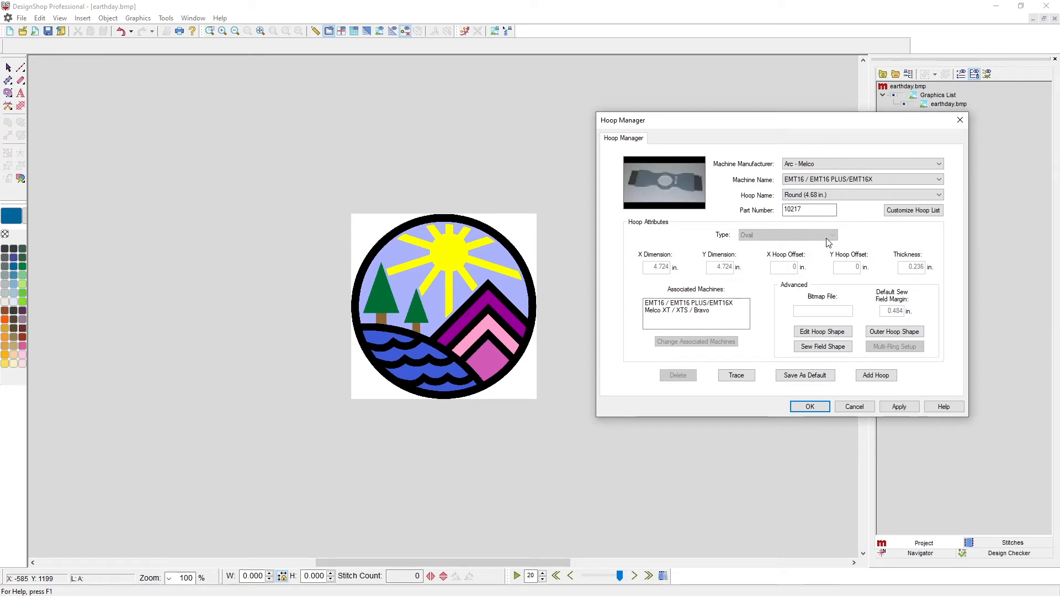
click(902, 407)
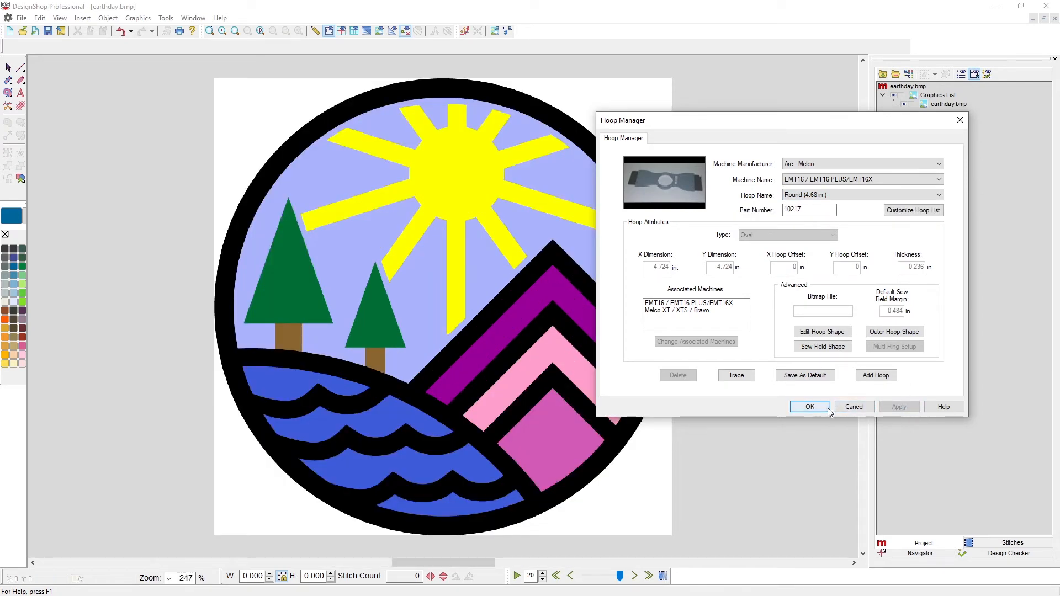
click(810, 407)
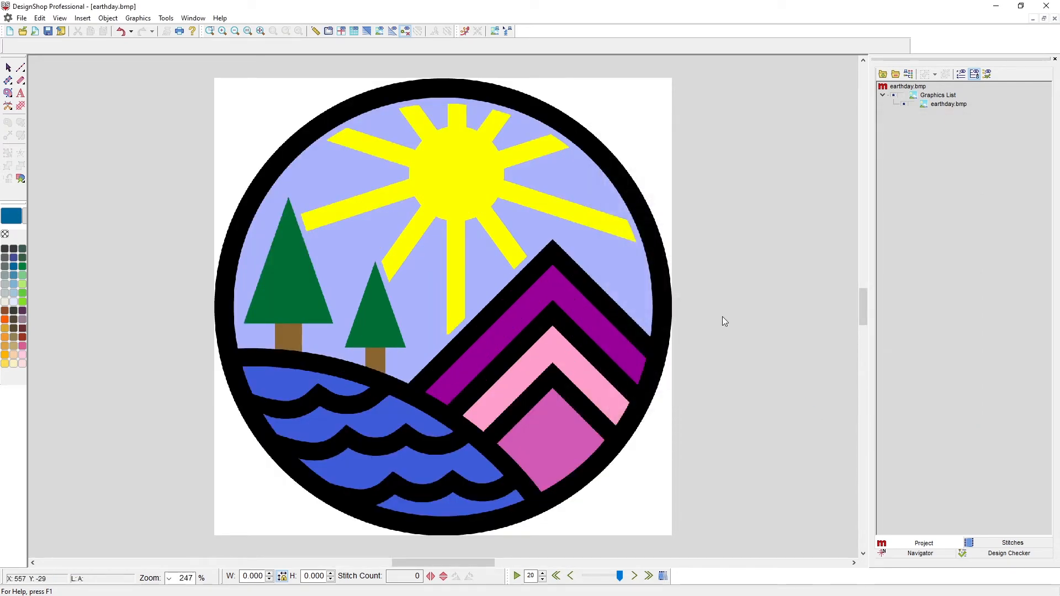
click(329, 35)
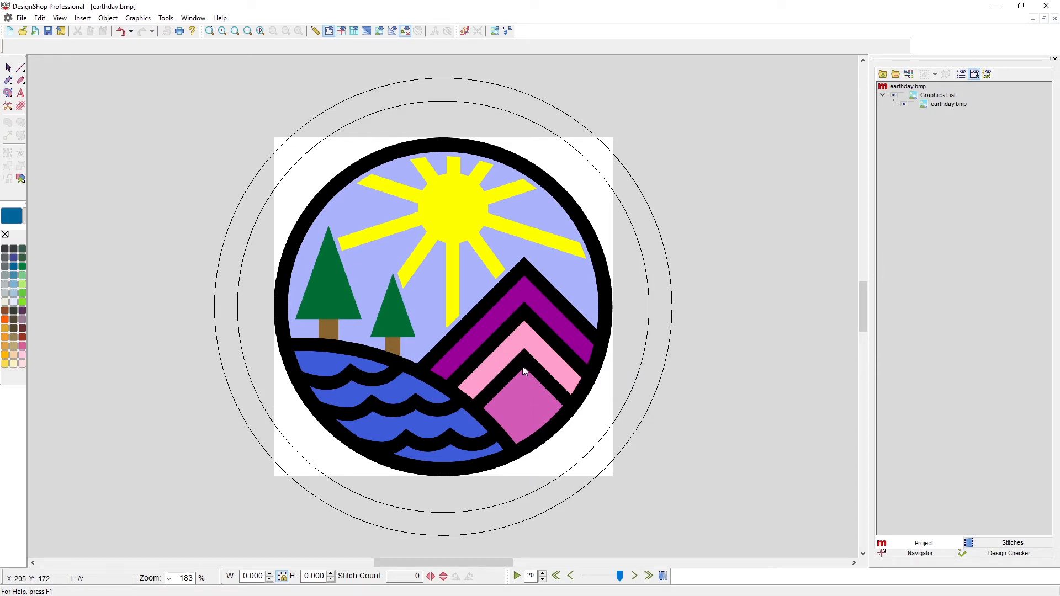
- Shrink the earthday.bmp graphic about its centre to about 3.3 in wide, inside the hoop's sewing limit
click(949, 104)
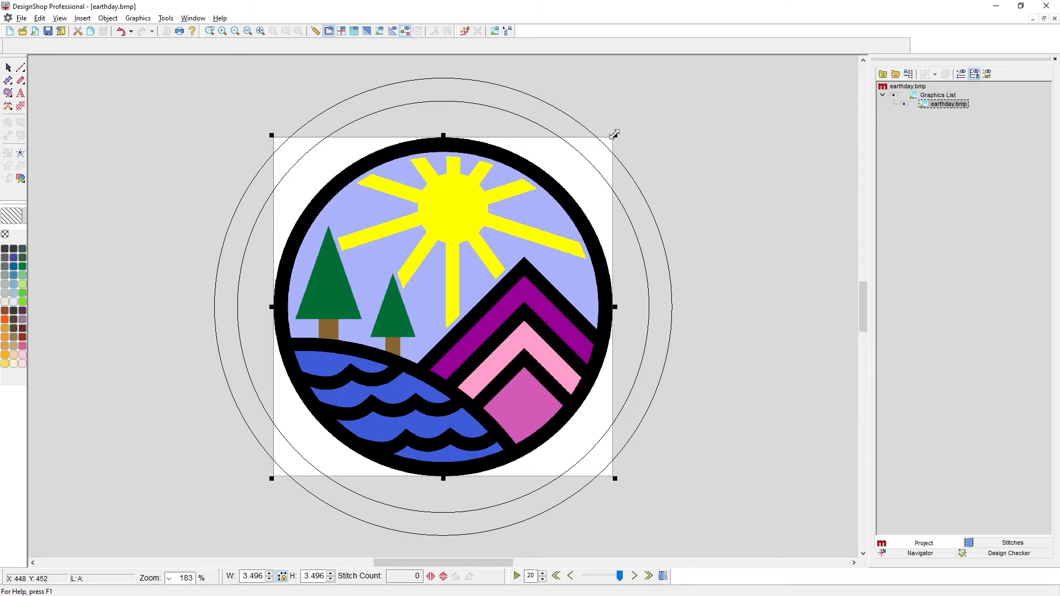
drag(614, 133, 608, 139)
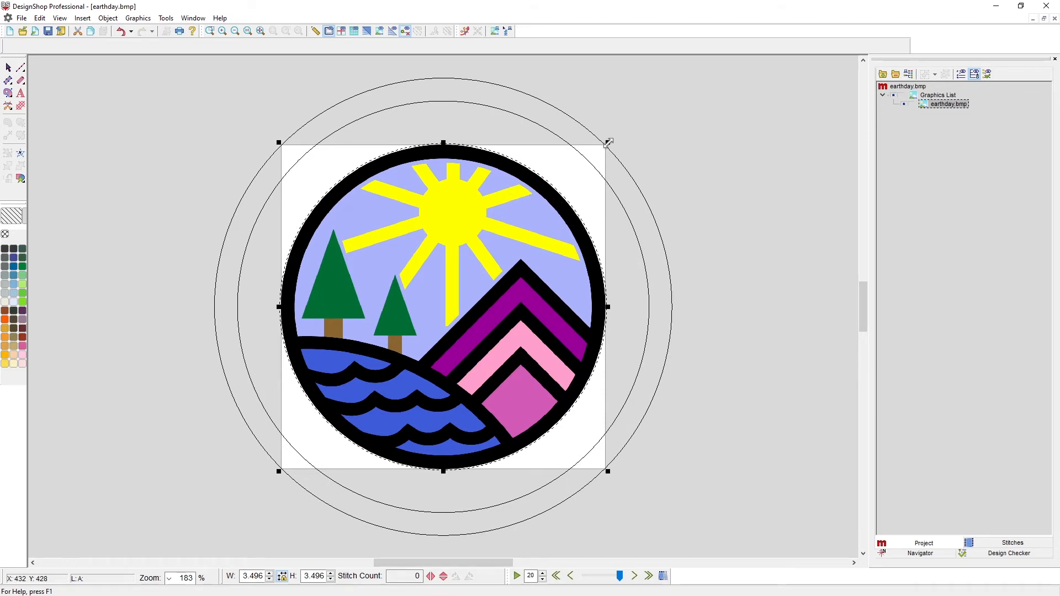
drag(608, 142, 605, 145)
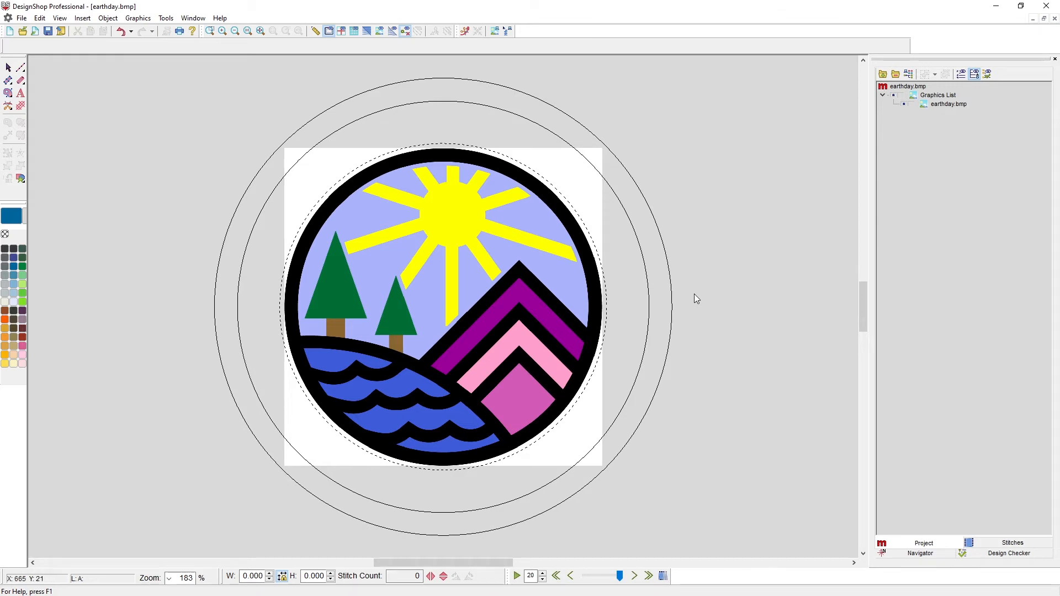
- Measure the circle's height and width with the ruler and rescale the graphic by giving the width a true dimension of 3.5 in
click(316, 32)
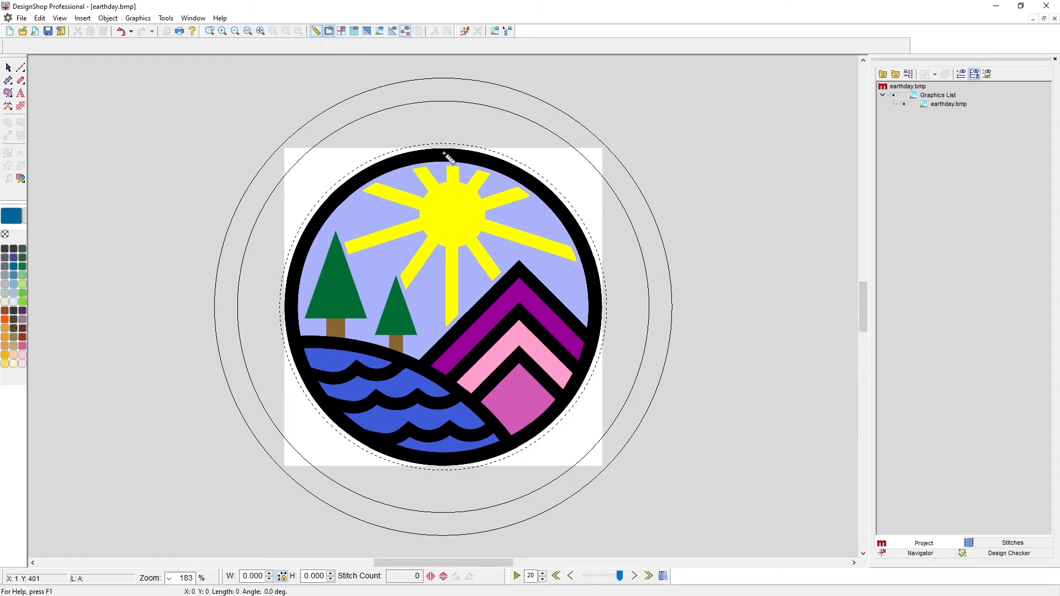
drag(442, 149, 444, 469)
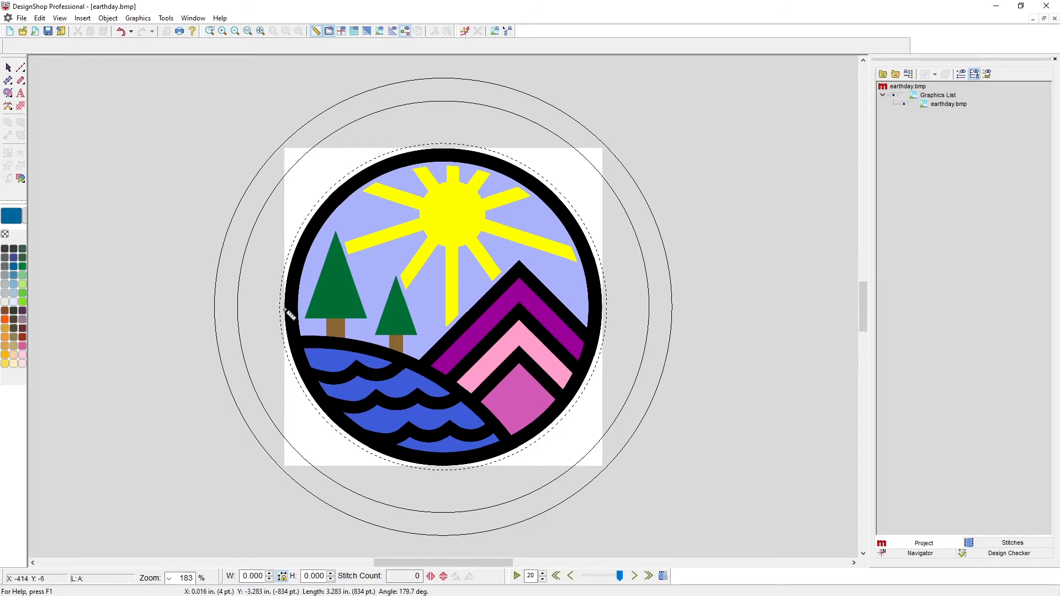
drag(285, 309, 603, 316)
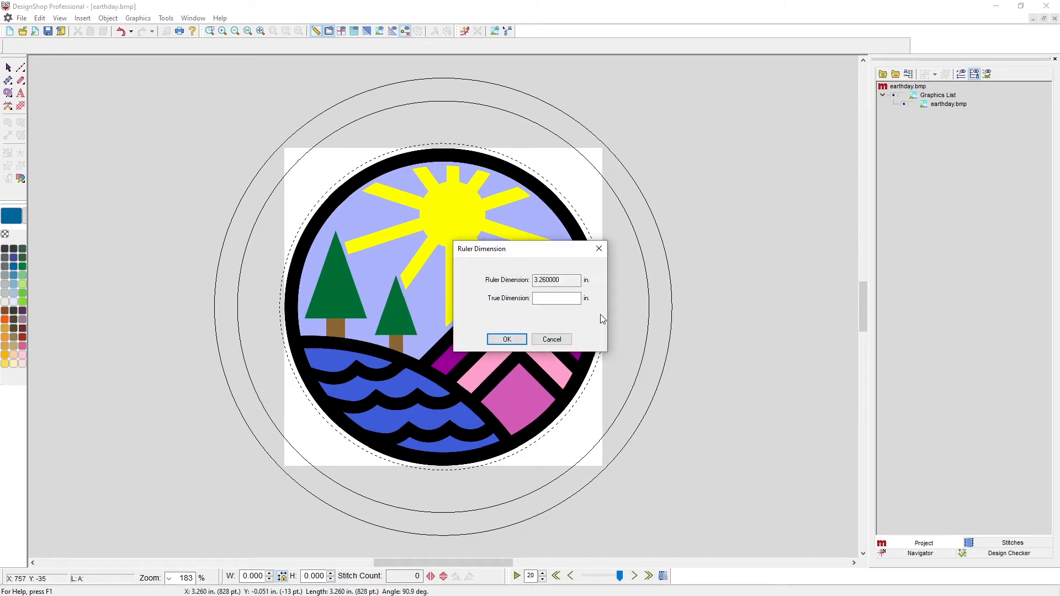
click(555, 297)
text(3.5)
click(493, 339)
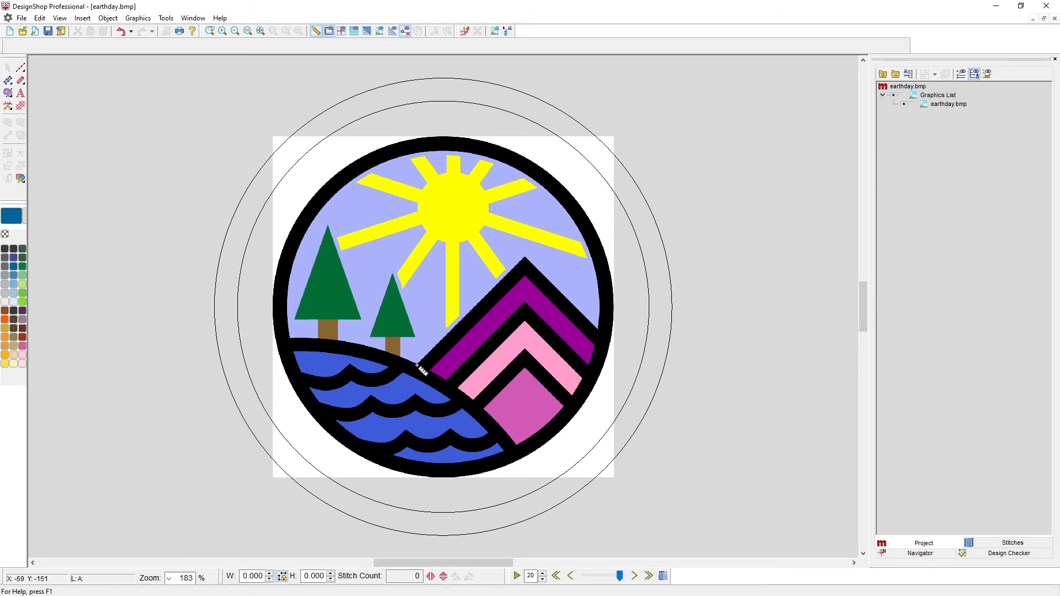
- Rescale the graphic by measuring across the mountains to the circle's edge and giving that span a true dimension of 1.5 in
drag(417, 365, 600, 339)
click(556, 298)
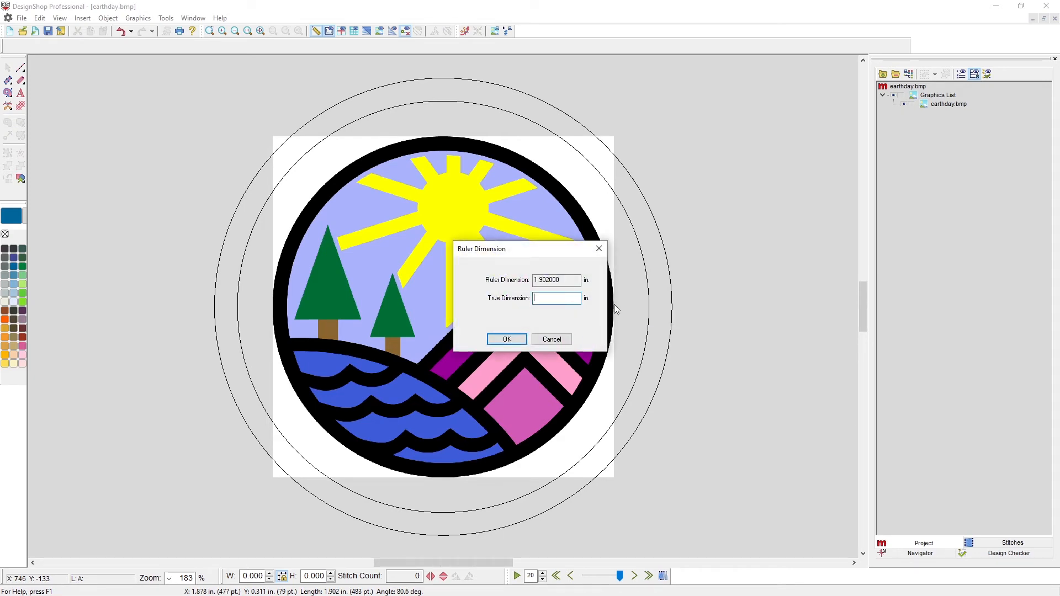
text(1.5)
key(Return)
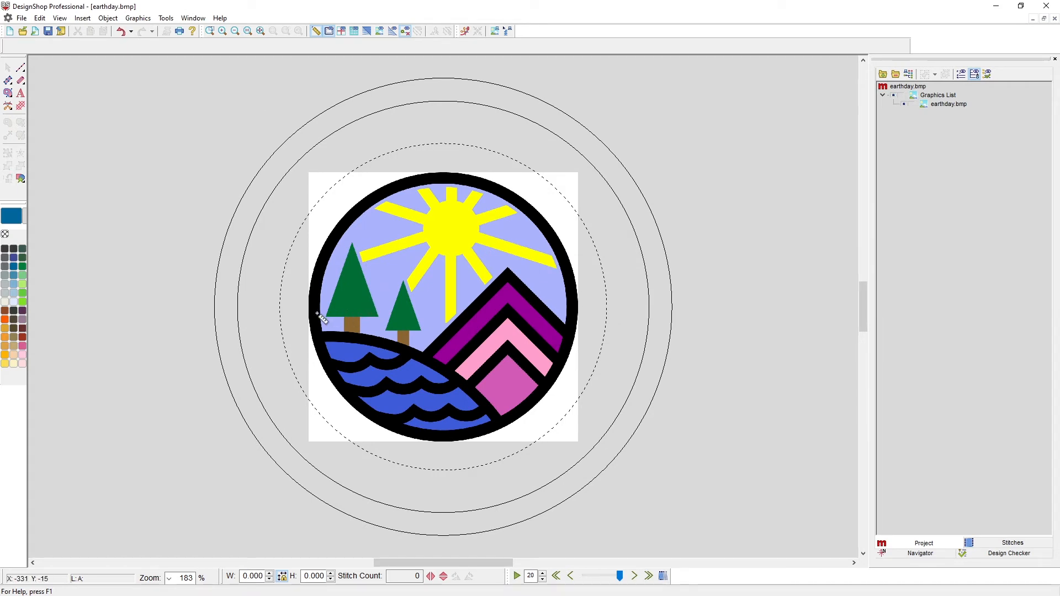
- Enlarge the earthday.bmp graphic about its centre until it just fits inside the hoop's dashed sewing limit, and hide the hoop outline
click(946, 104)
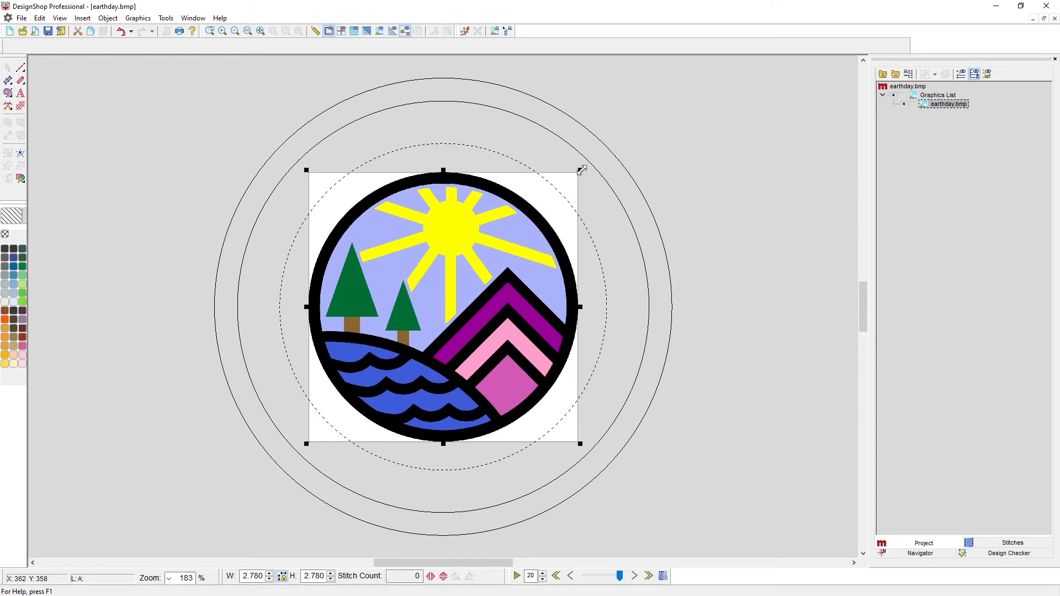
drag(582, 170, 618, 147)
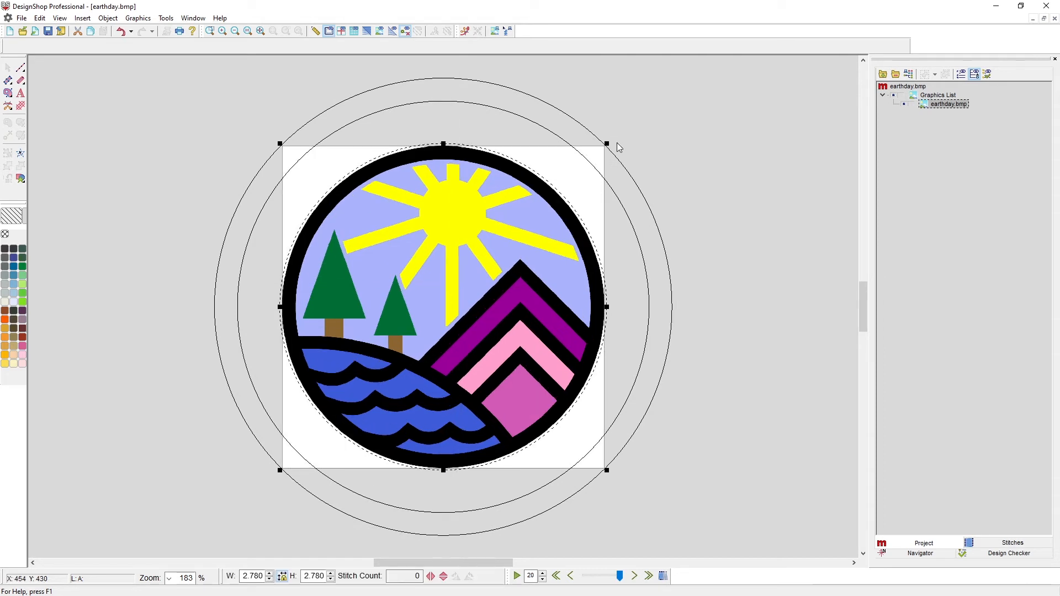
click(810, 221)
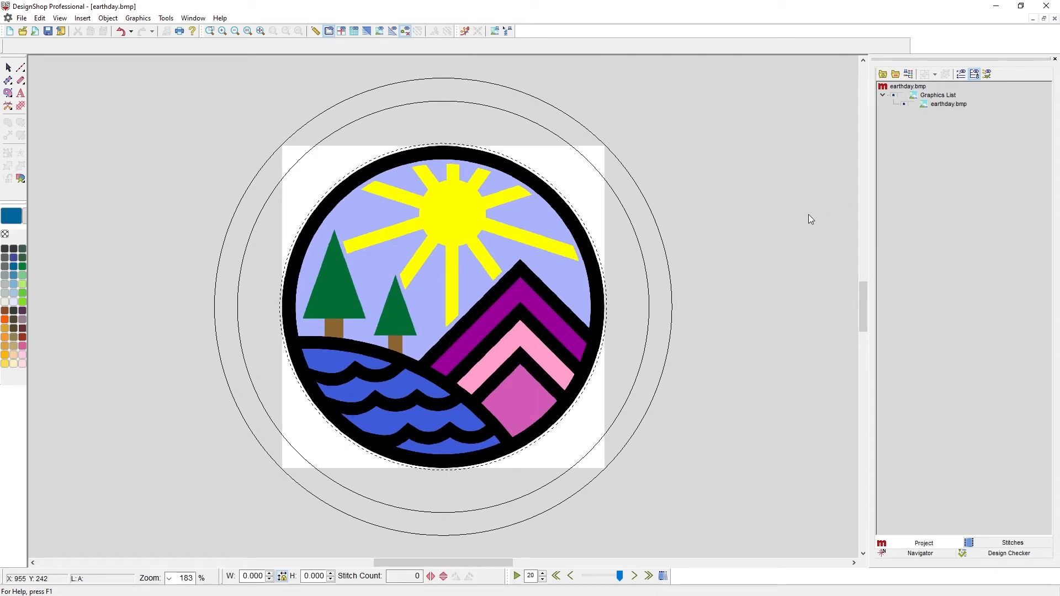
click(329, 32)
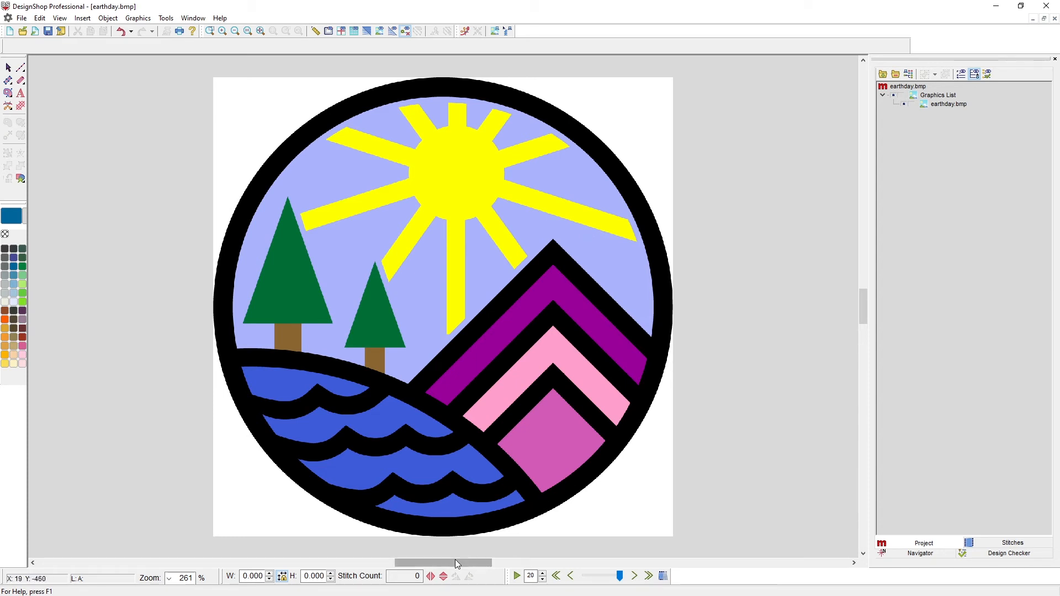
drag(454, 560, 475, 566)
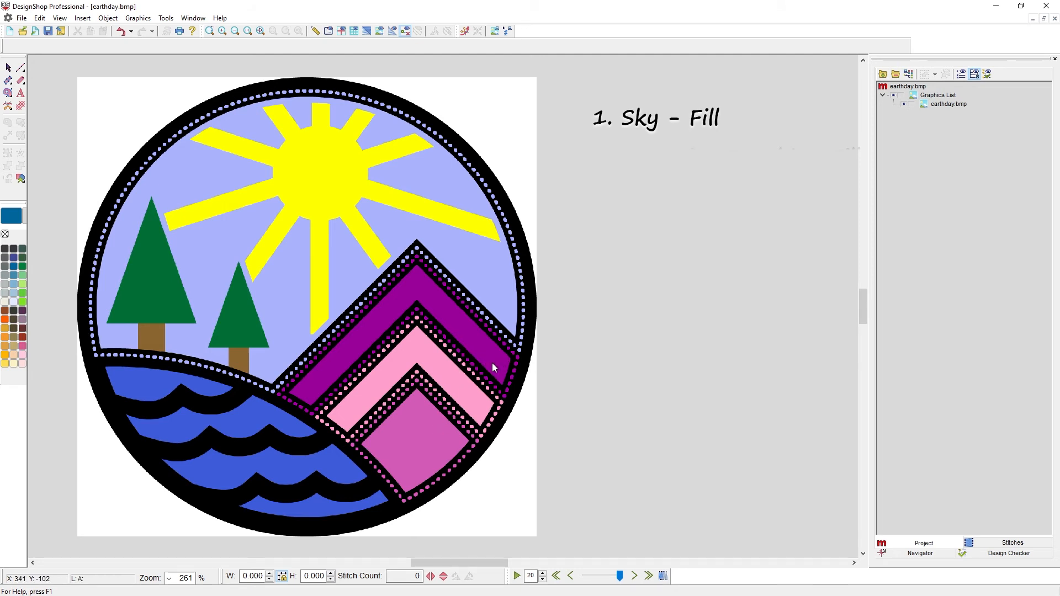
- Measure the widths of the mountain sections with the ruler, from the purple band to the innermost magenta block
click(316, 31)
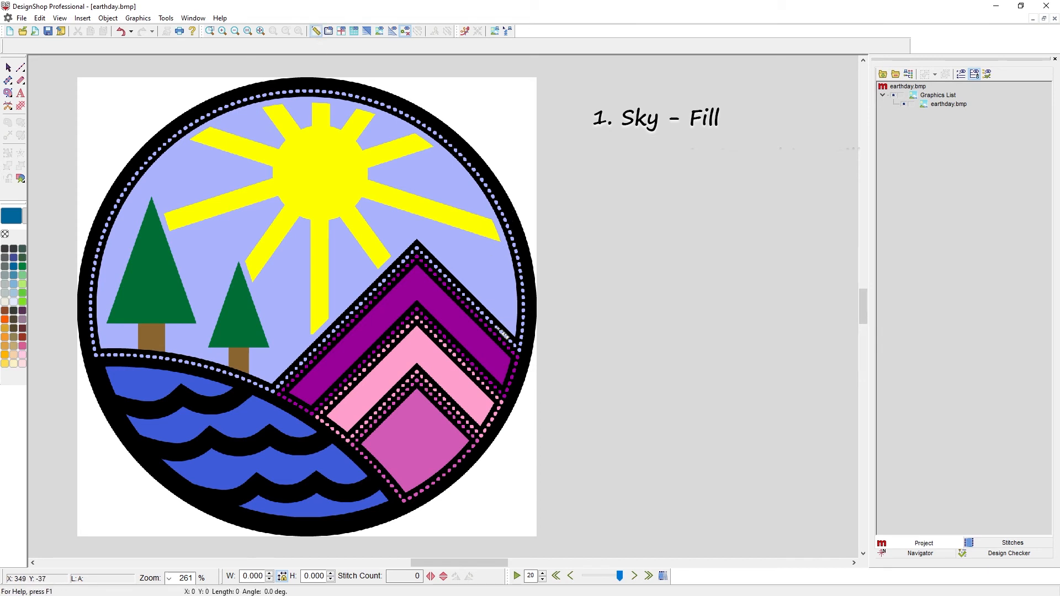
drag(502, 345, 481, 370)
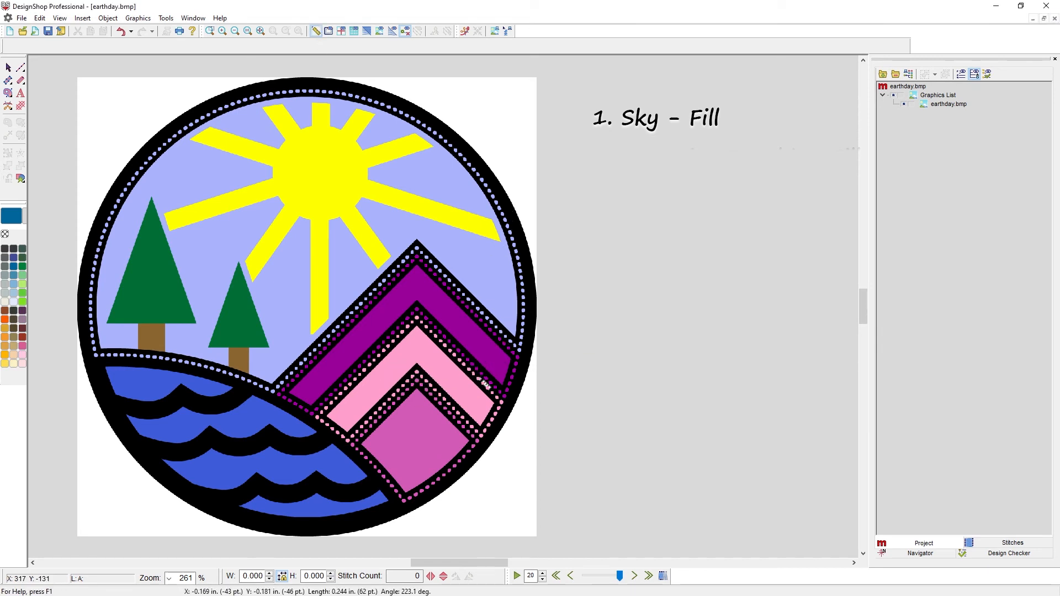
drag(478, 380, 379, 468)
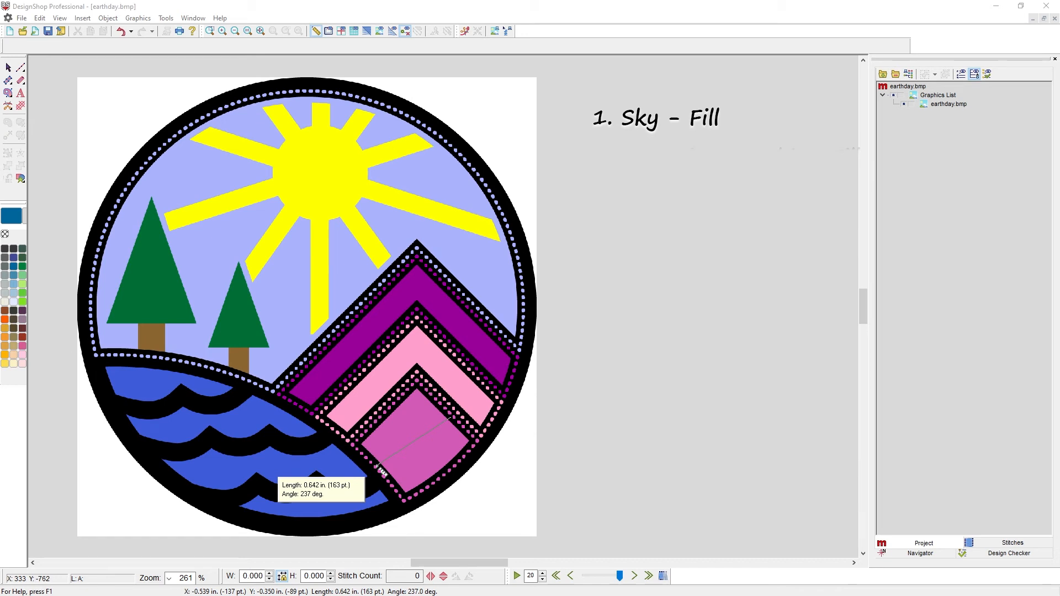
drag(381, 469, 380, 469)
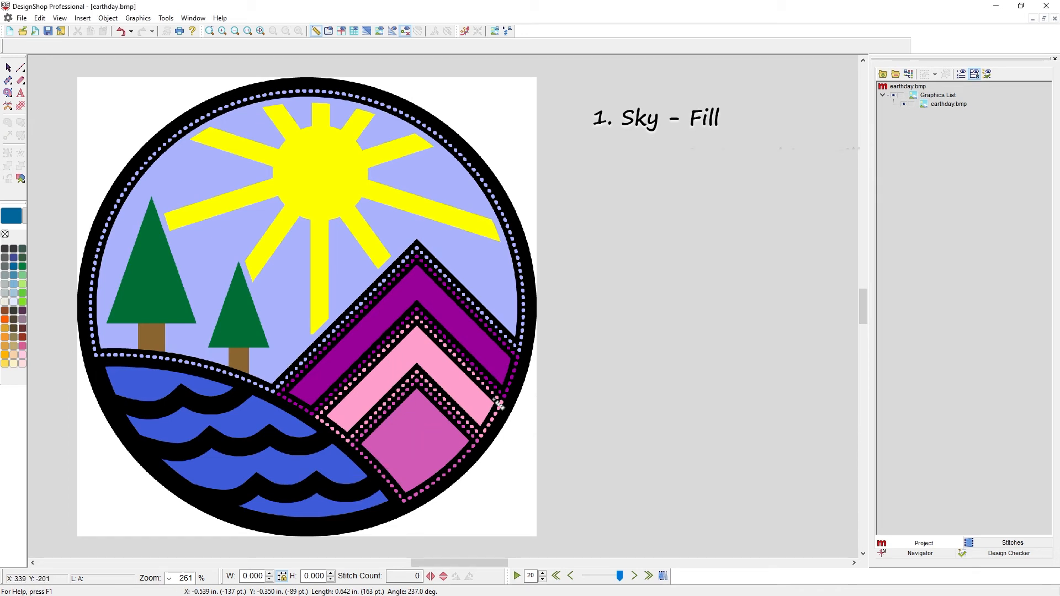
click(315, 33)
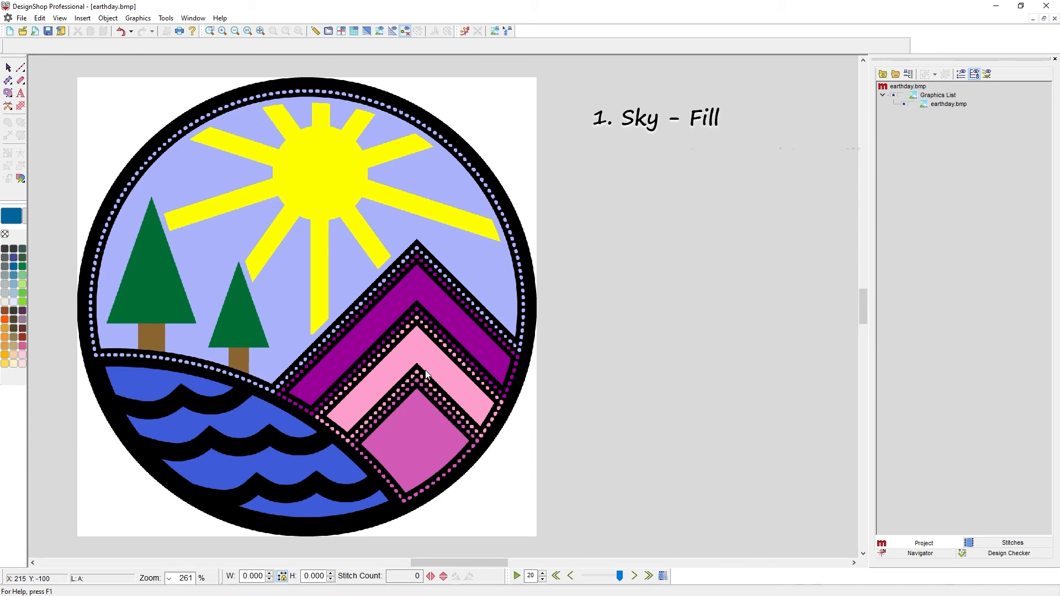